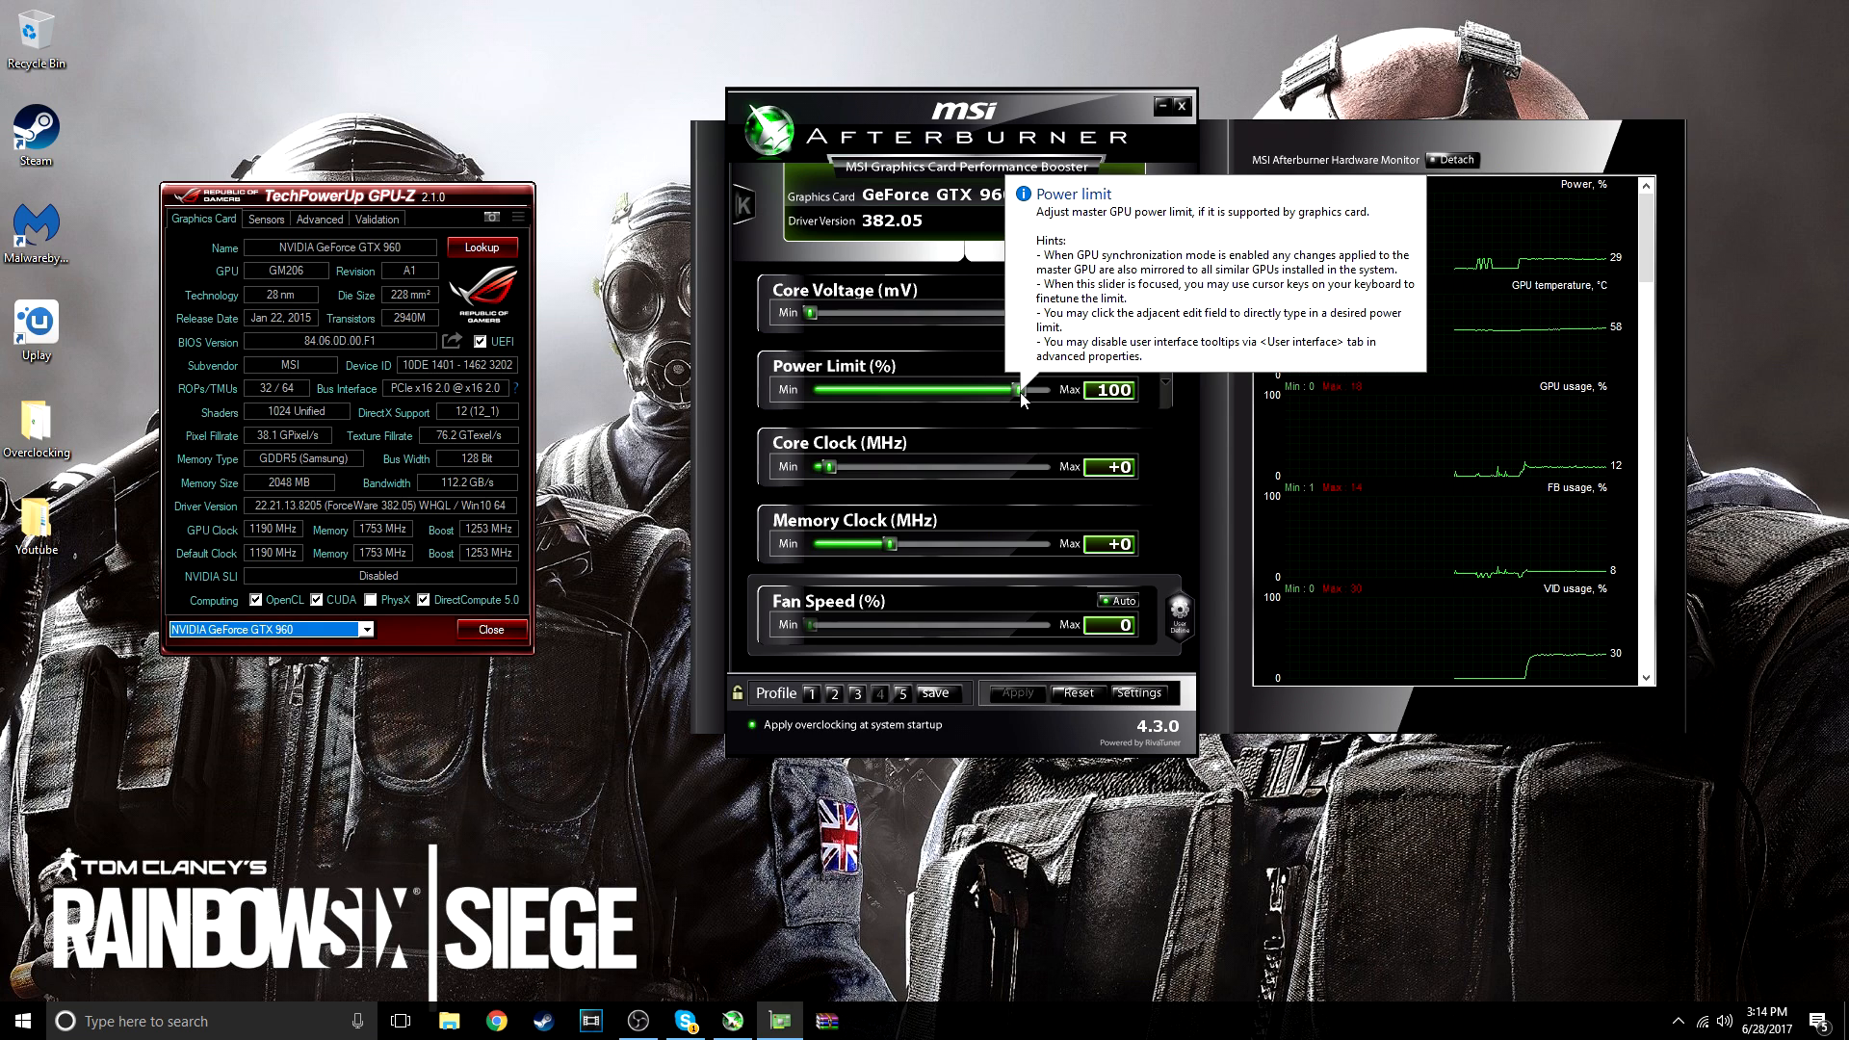
Set the graphics card's power limit to 105% and apply it
left_click_drag(1019, 390, 1170, 381)
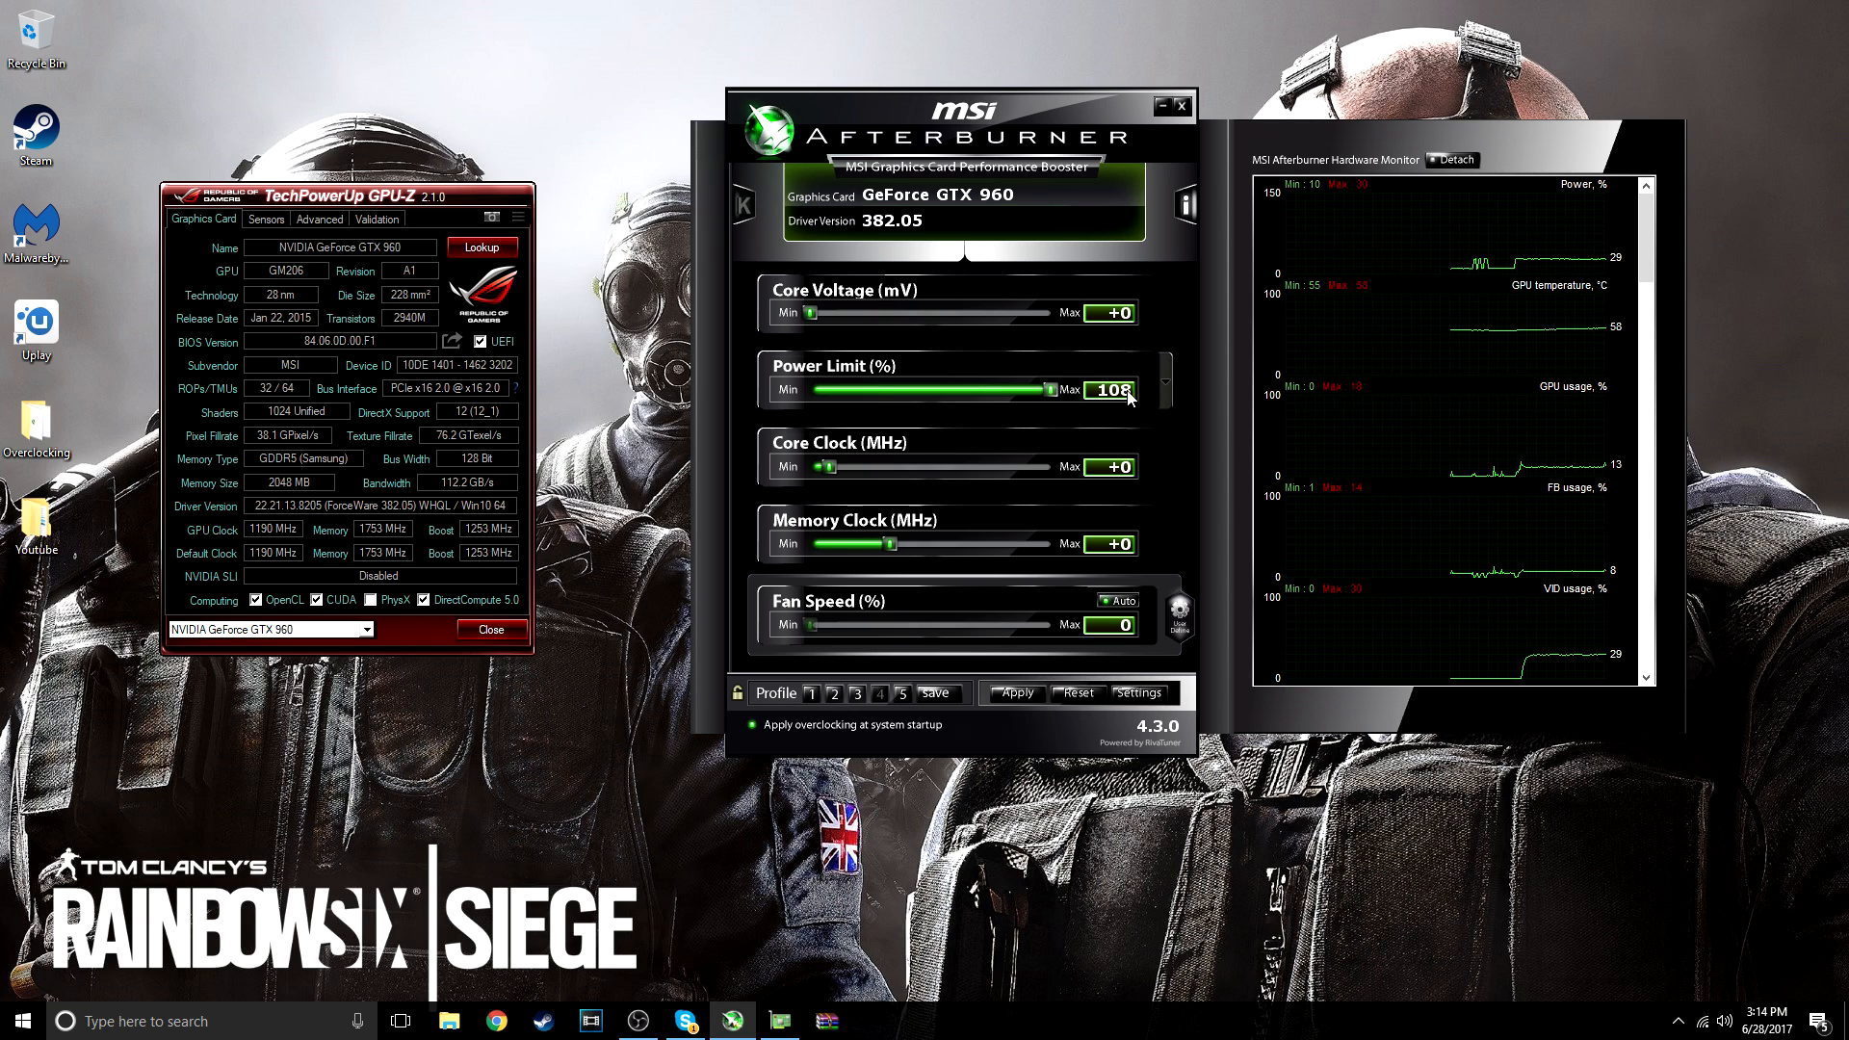
left_click_drag(1063, 396, 1043, 397)
left_click(1014, 693)
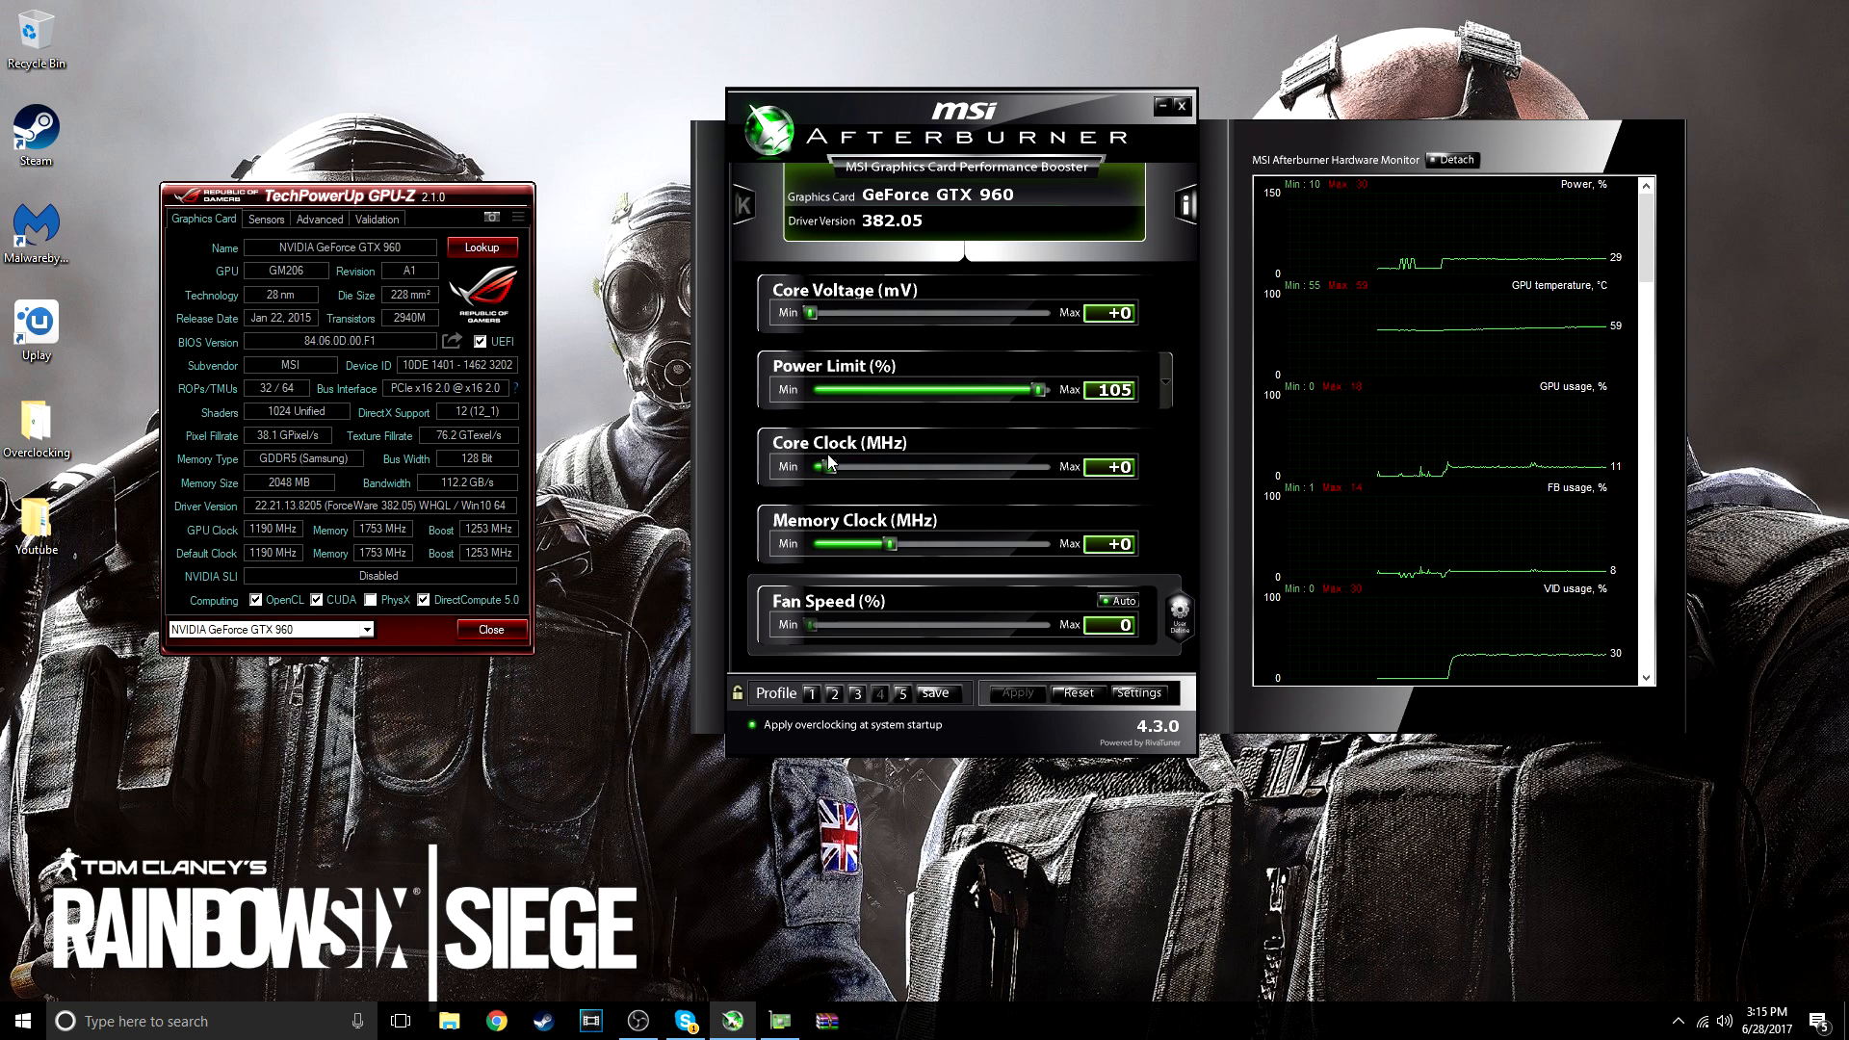
Raise the core clock offset to +175 MHz and apply the overclock
left_click_drag(829, 463, 880, 468)
key("Left")
key("Left")
key("Left")
key("Left")
key("Left")
key("Left")
key("Left")
key("Left")
key("Left")
key("Left")
key("Left")
key("Left")
key("Left")
key("Left")
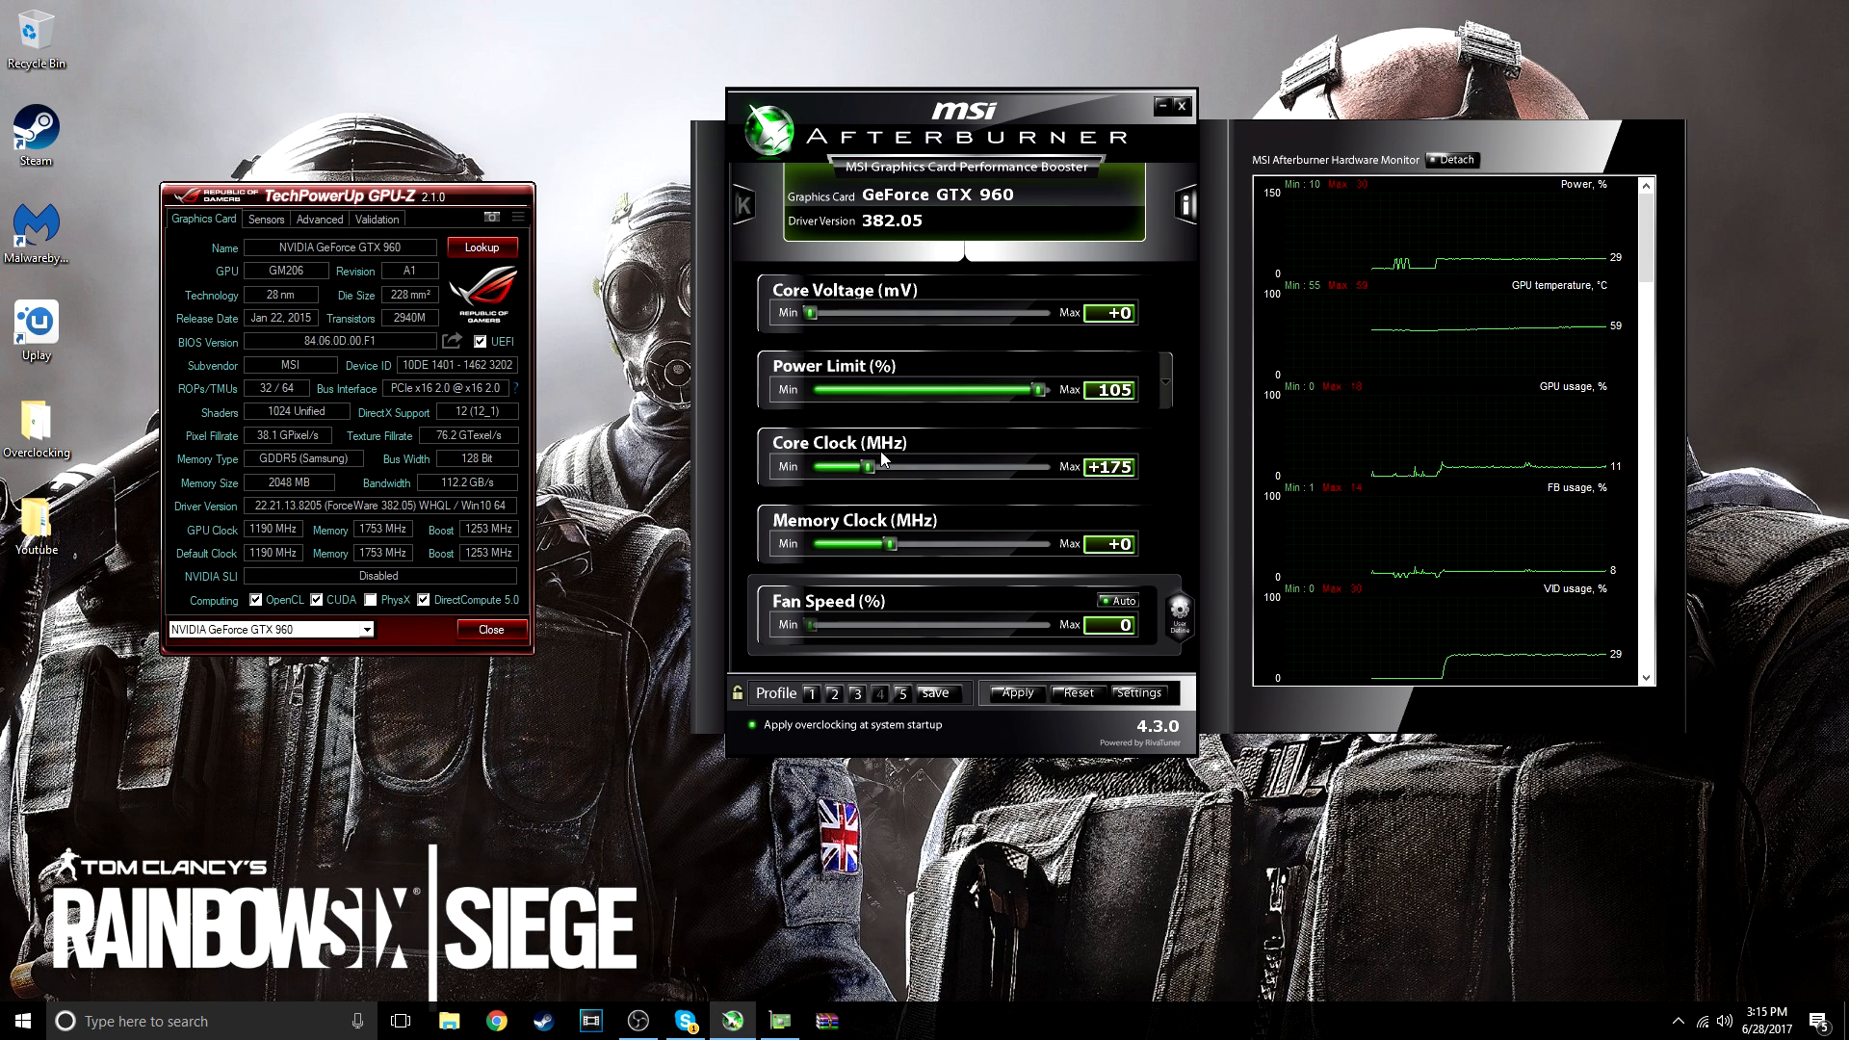
left_click(1016, 693)
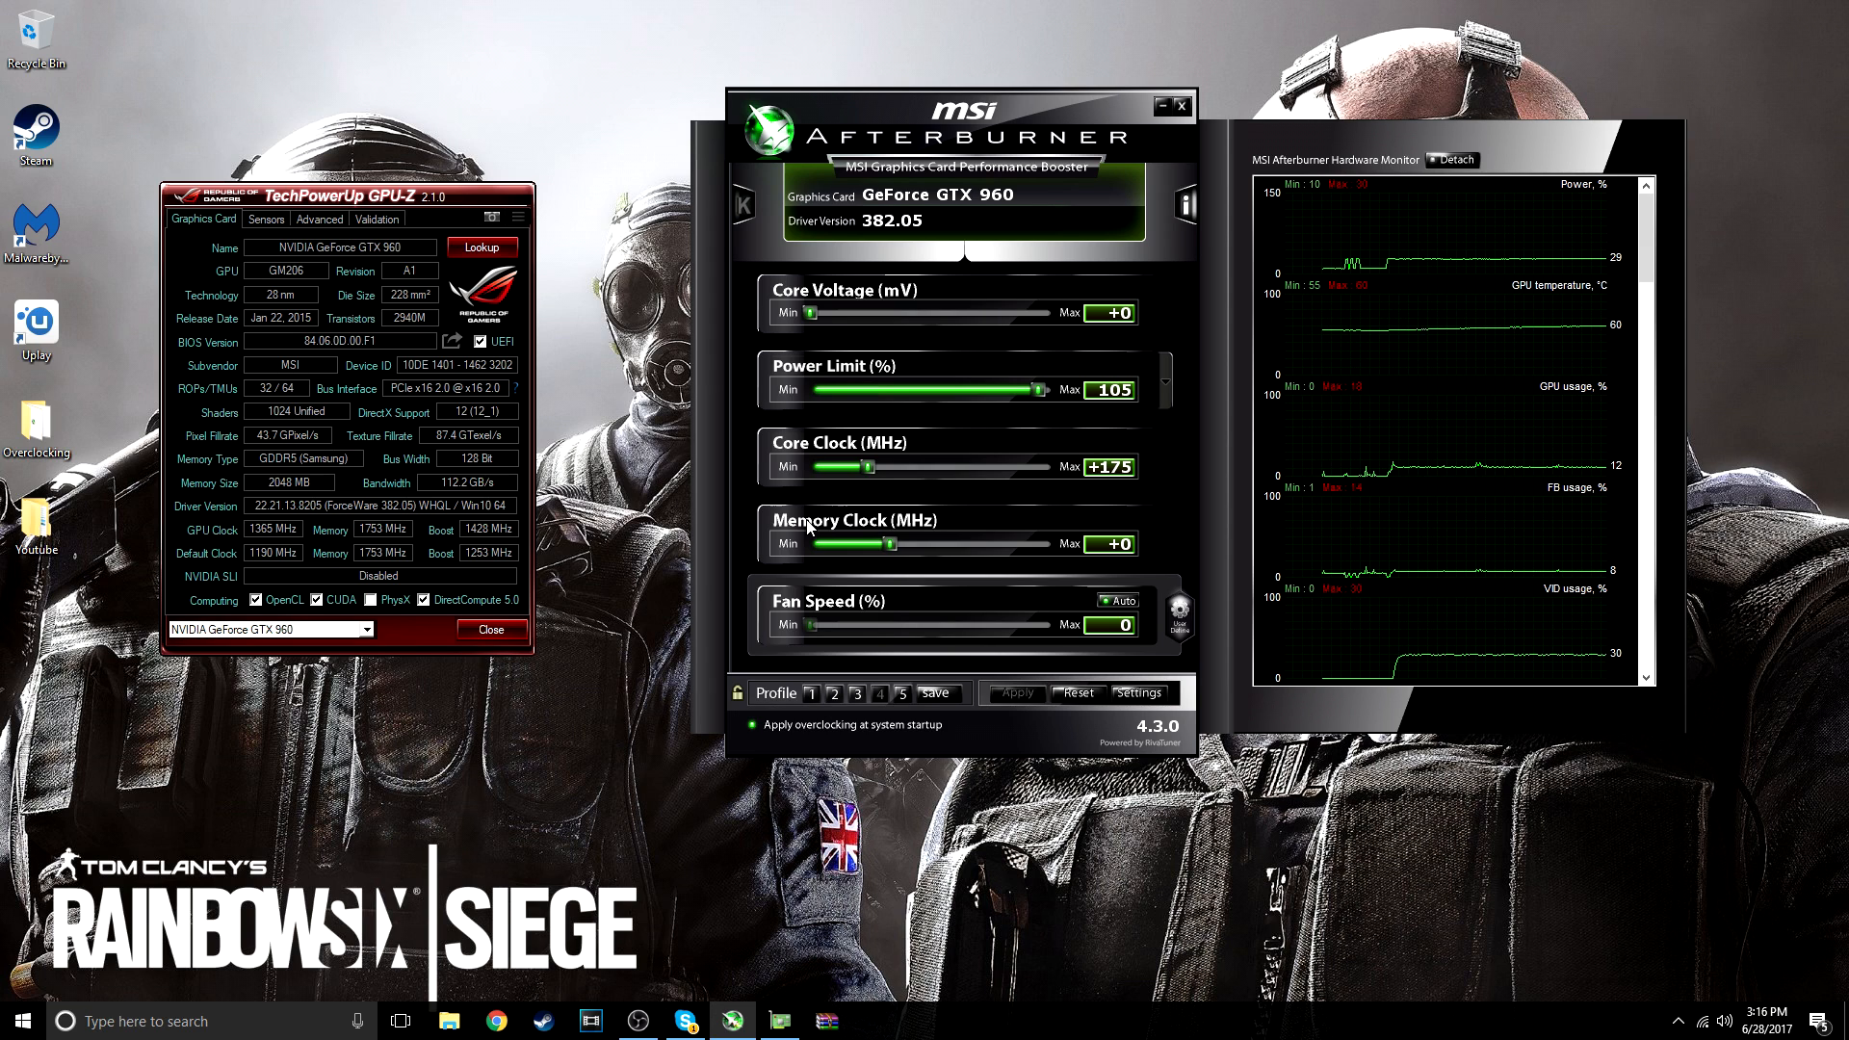
Try to apply a memory clock offset of +435 MHz
left_click_drag(894, 542, 967, 538)
key("Right")
key("Right")
key("Right")
key("Right")
key("Right")
key("Right")
key("Right")
key("Right")
key("Right")
key("Right")
key("Right")
key("Right")
key("Right")
key("Right")
key("Right")
key("Right")
key("Right")
key("Left")
key("Left")
key("Left")
key("Left")
key("Left")
key("Left")
key("Left")
key("Left")
key("Left")
key("Left")
key("Left")
key("Left")
key("Left")
key("Left")
key("Left")
key("Left")
key("Left")
key("Left")
key("Left")
key("Left")
key("Left")
key("Left")
key("Left")
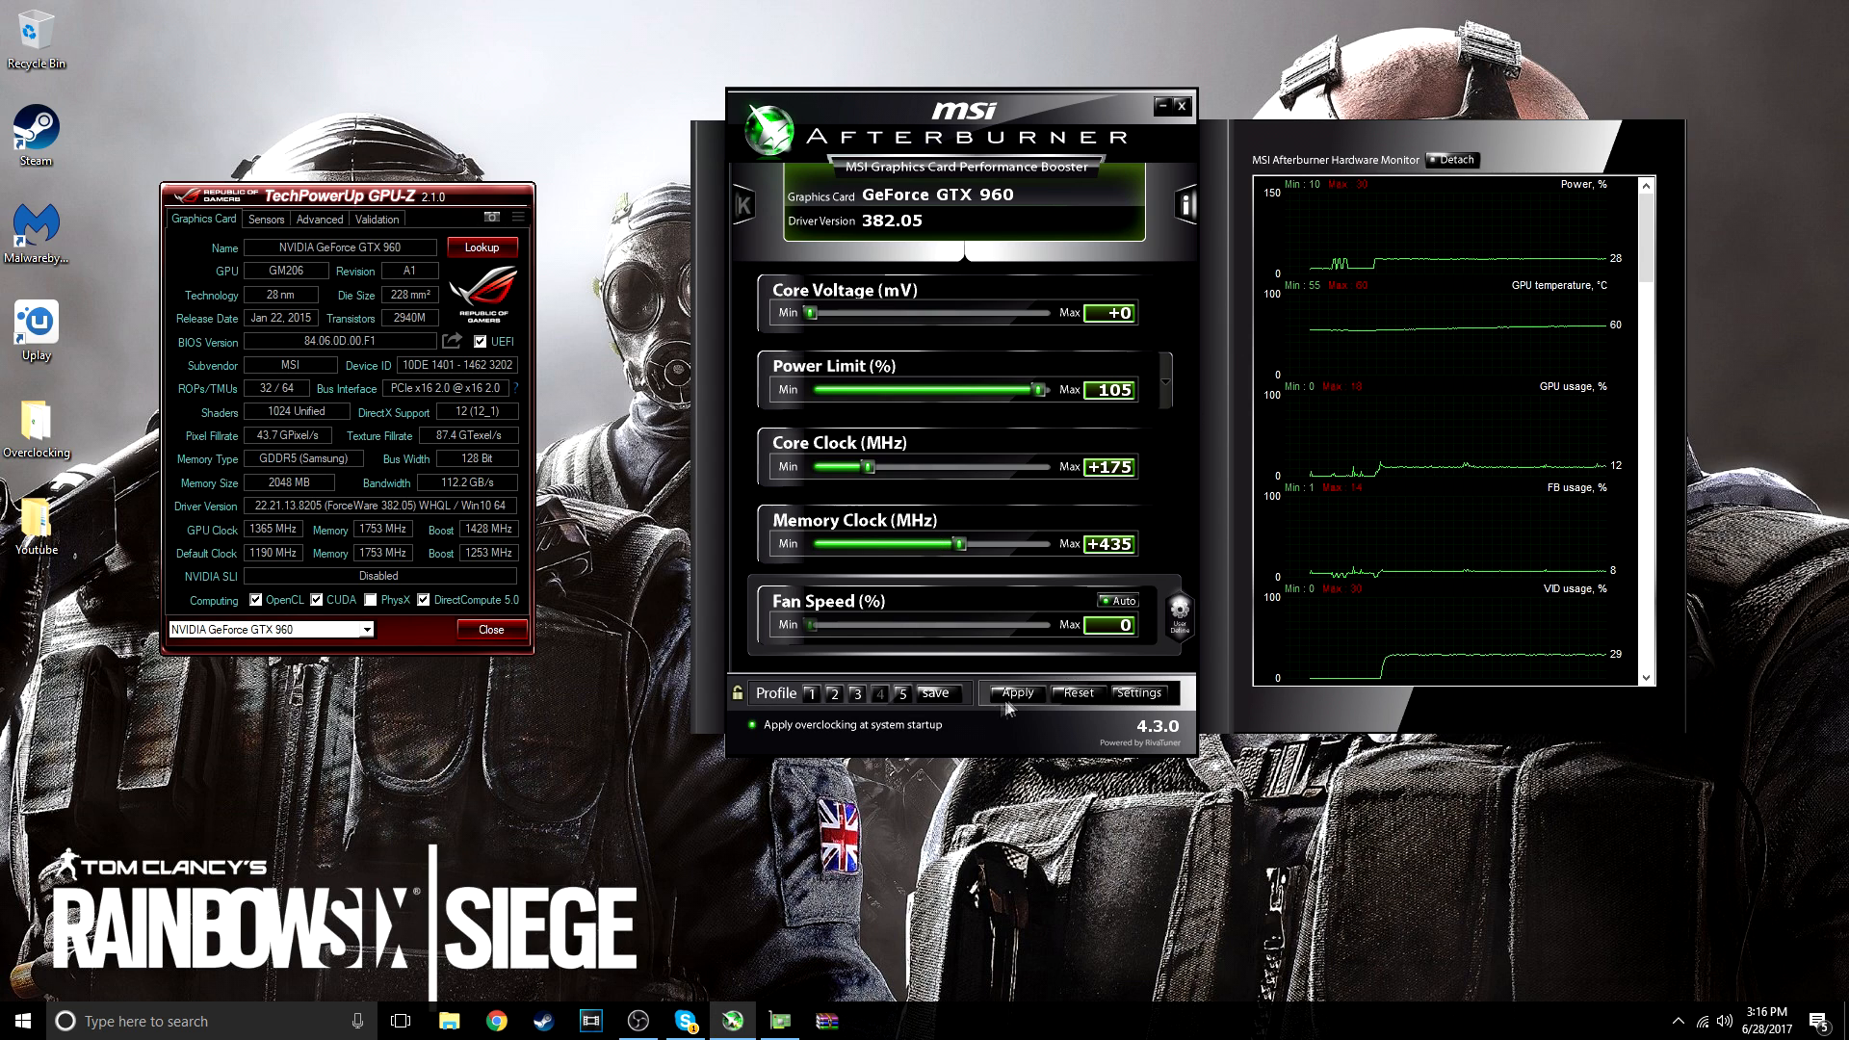
left_click(1007, 696)
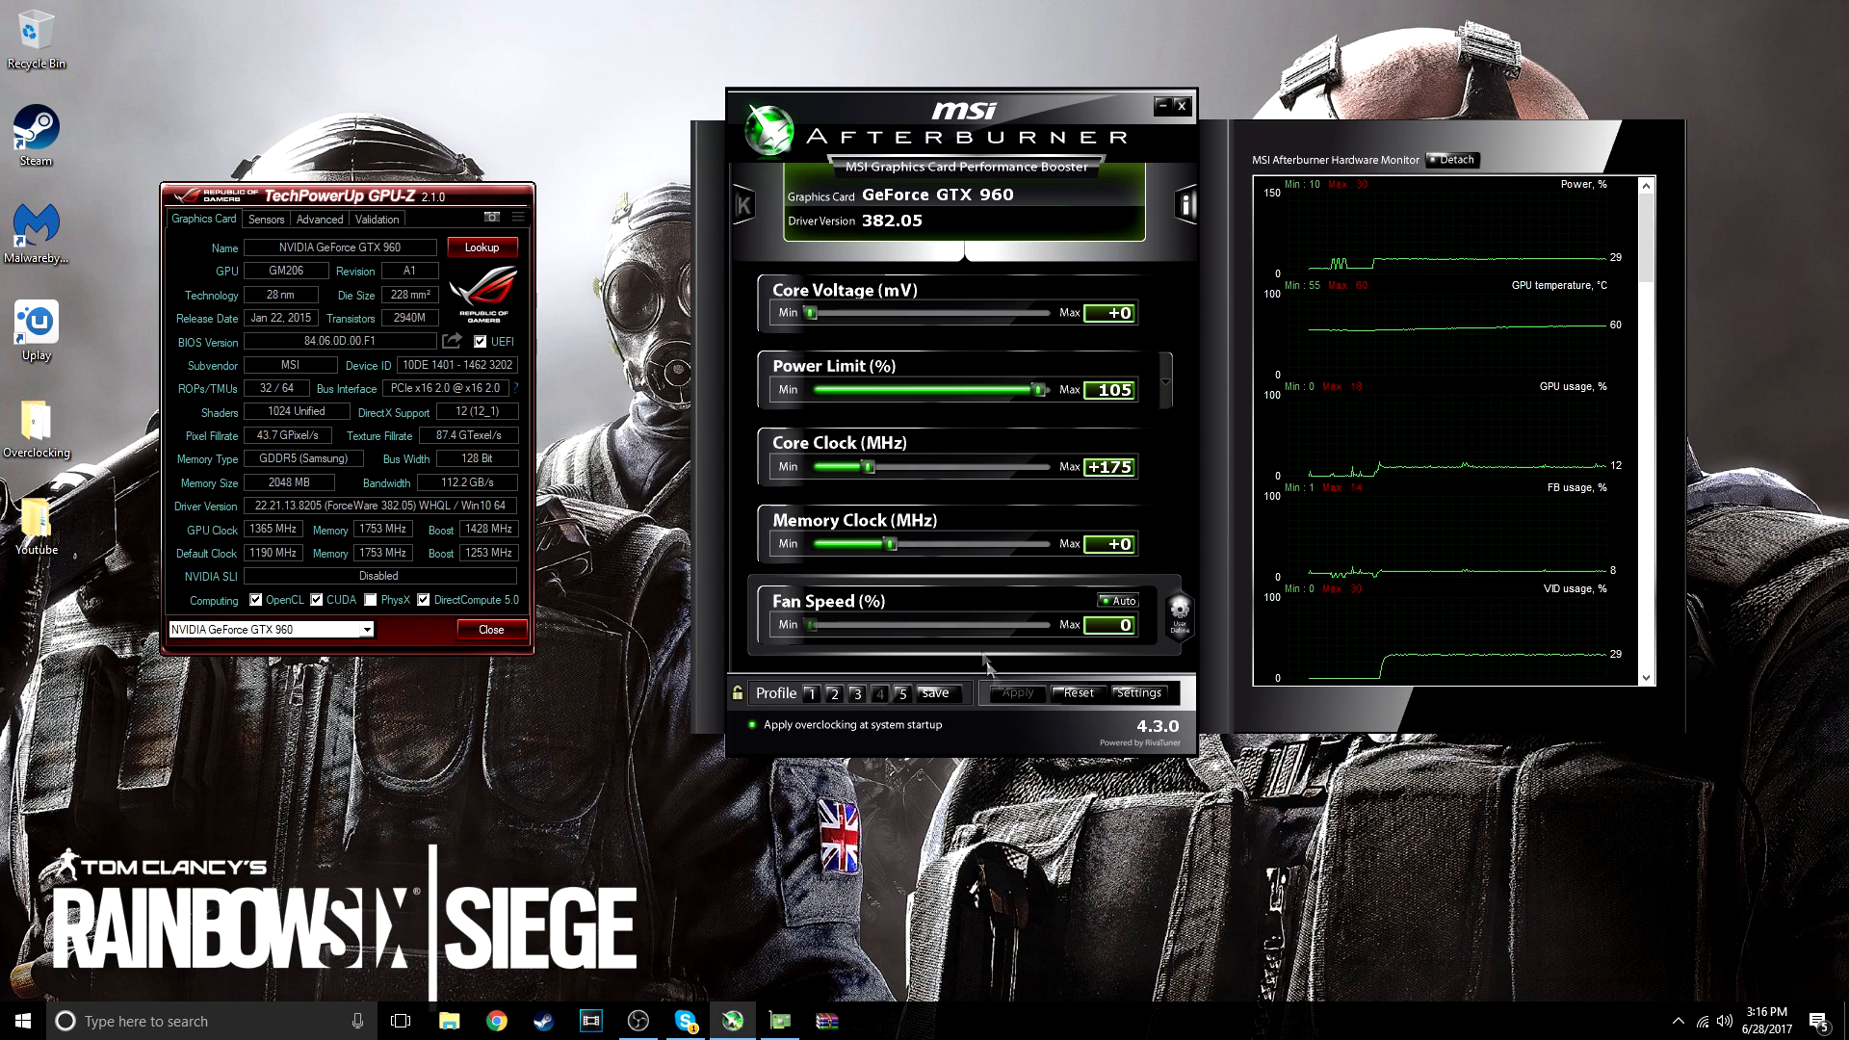
Retry the memory overclock by setting the memory clock to +435 MHz again and applying it
left_click_drag(890, 544, 956, 554)
key("Right")
key("Right")
key("Right")
key("Right")
key("Right")
key("Right")
key("Right")
key("Right")
key("Right")
key("Right")
key("Right")
key("Right")
key("Right")
key("Right")
key("Right")
key("Right")
key("Right")
key("Right")
key("Right")
key("Right")
key("Left")
key("Left")
key("Left")
key("Left")
key("Left")
key("Left")
key("Left")
key("Left")
key("Left")
key("Left")
key("Left")
key("Left")
key("Left")
key("Left")
key("Left")
key("Left")
key("Left")
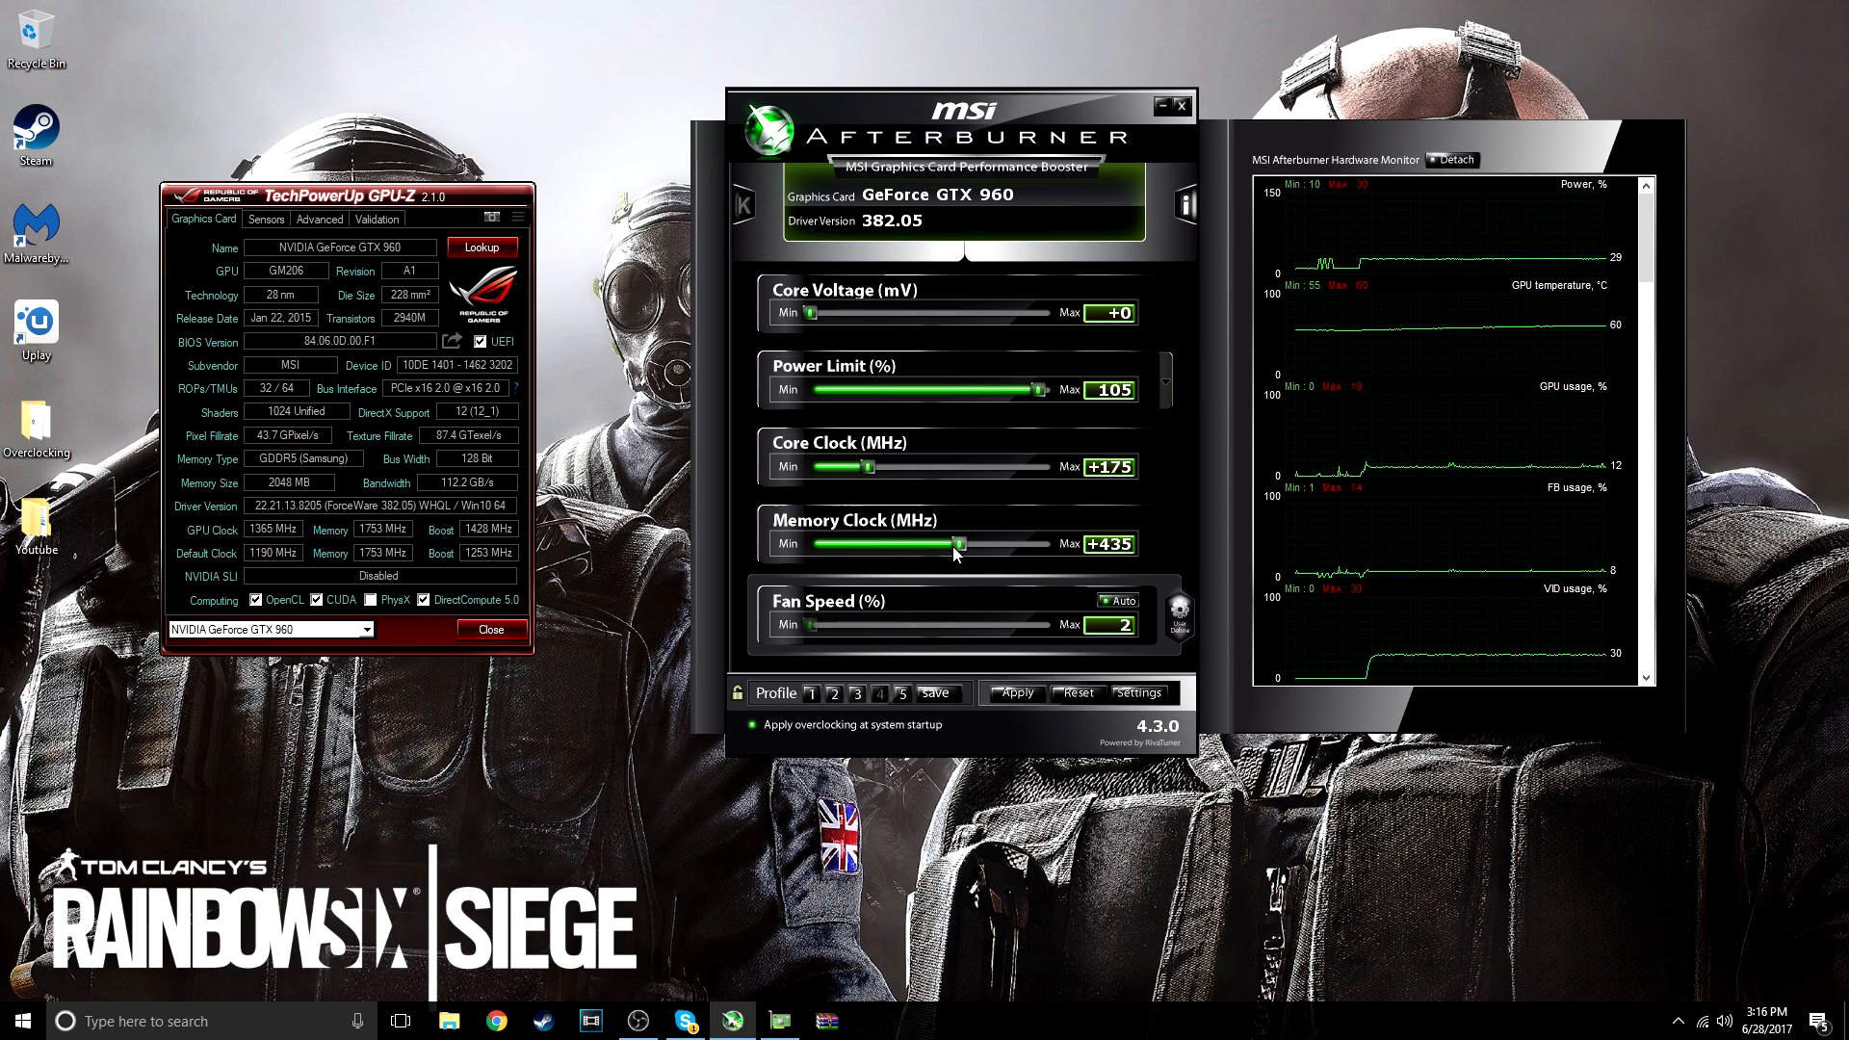
left_click(1065, 693)
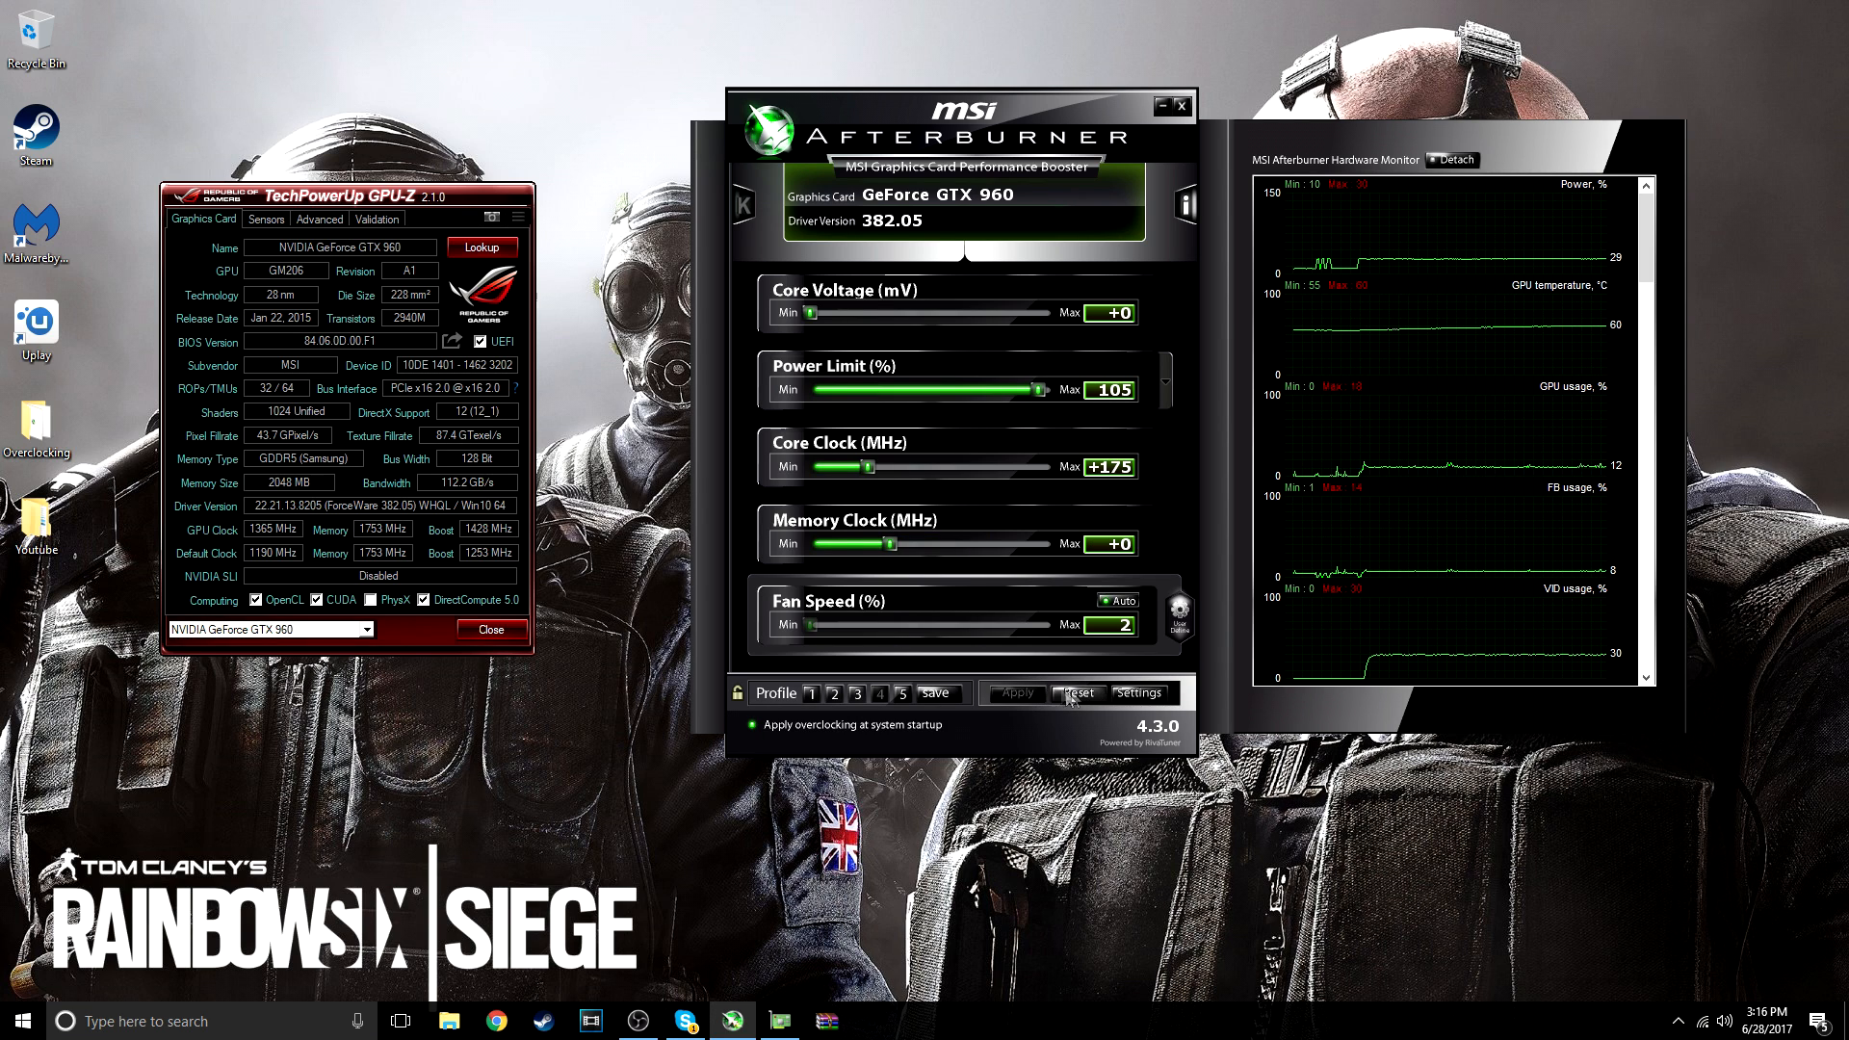
Turn off automatic fan speed control and try to apply a memory clock offset of +759 MHz
left_click(1117, 600)
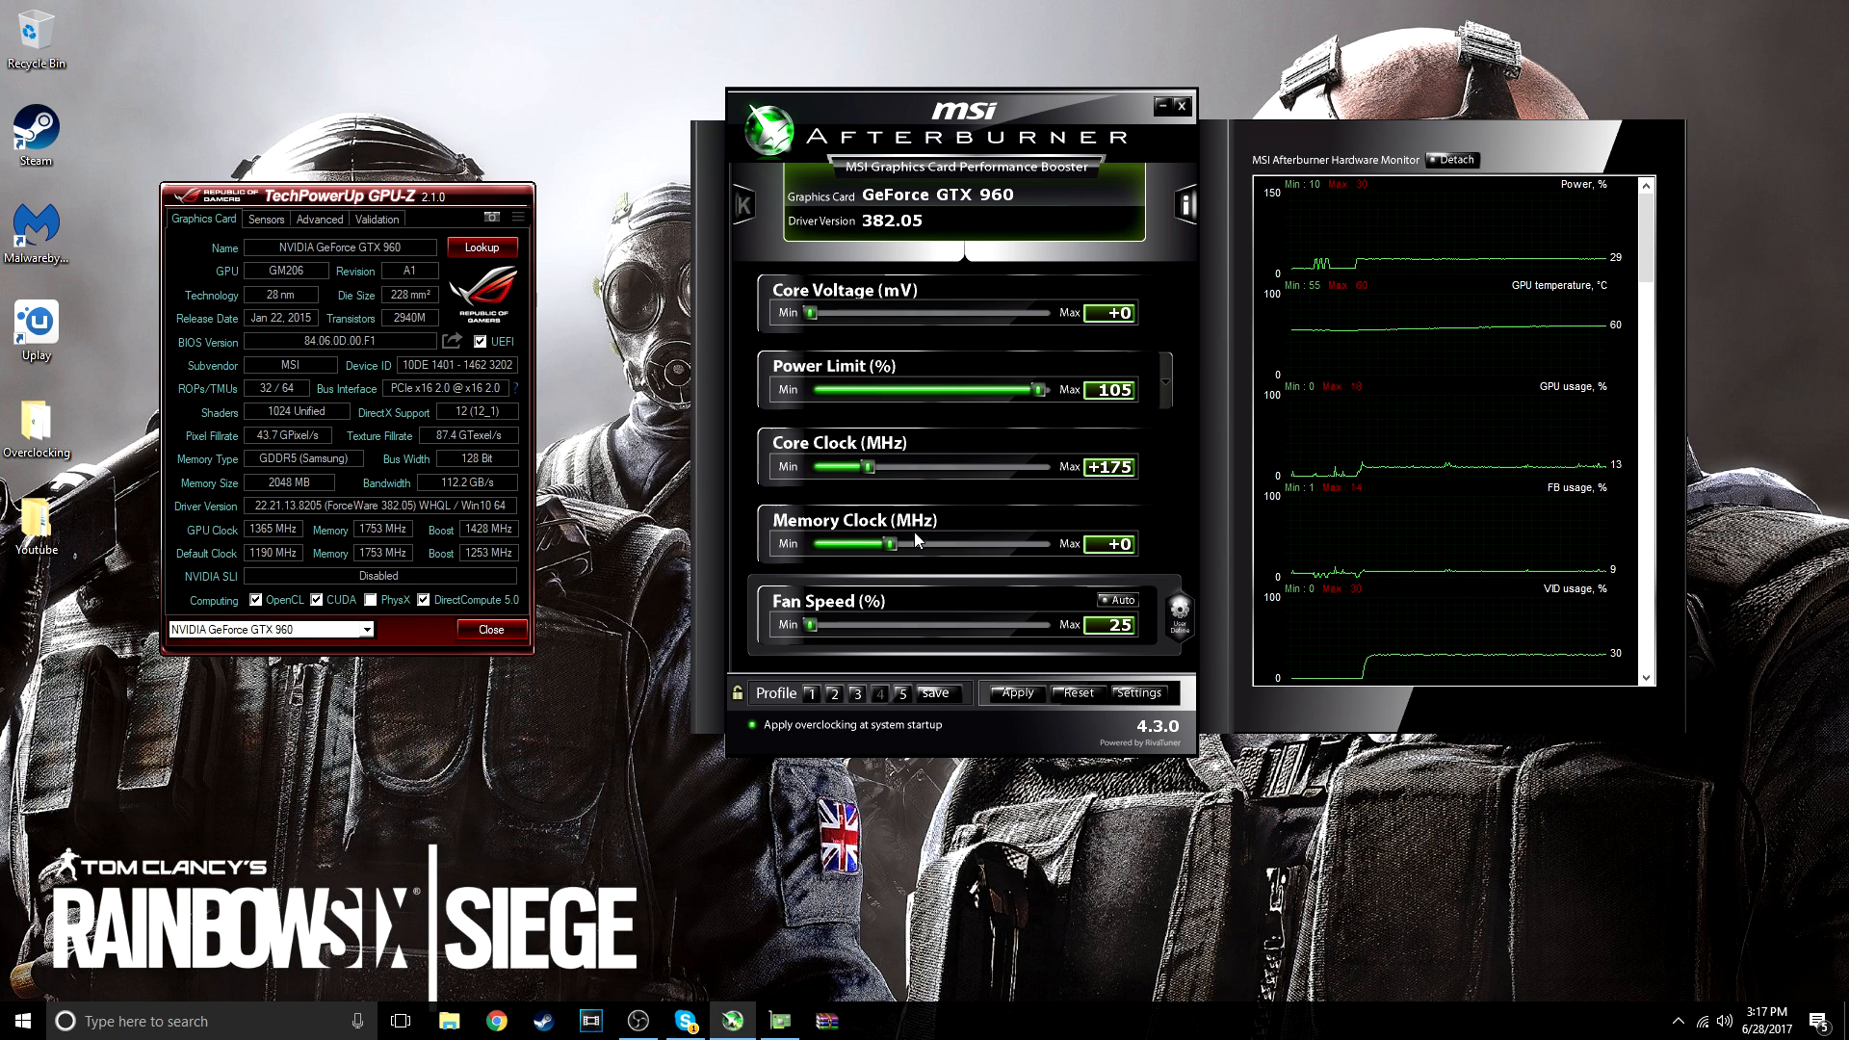
left_click_drag(900, 539, 1045, 548)
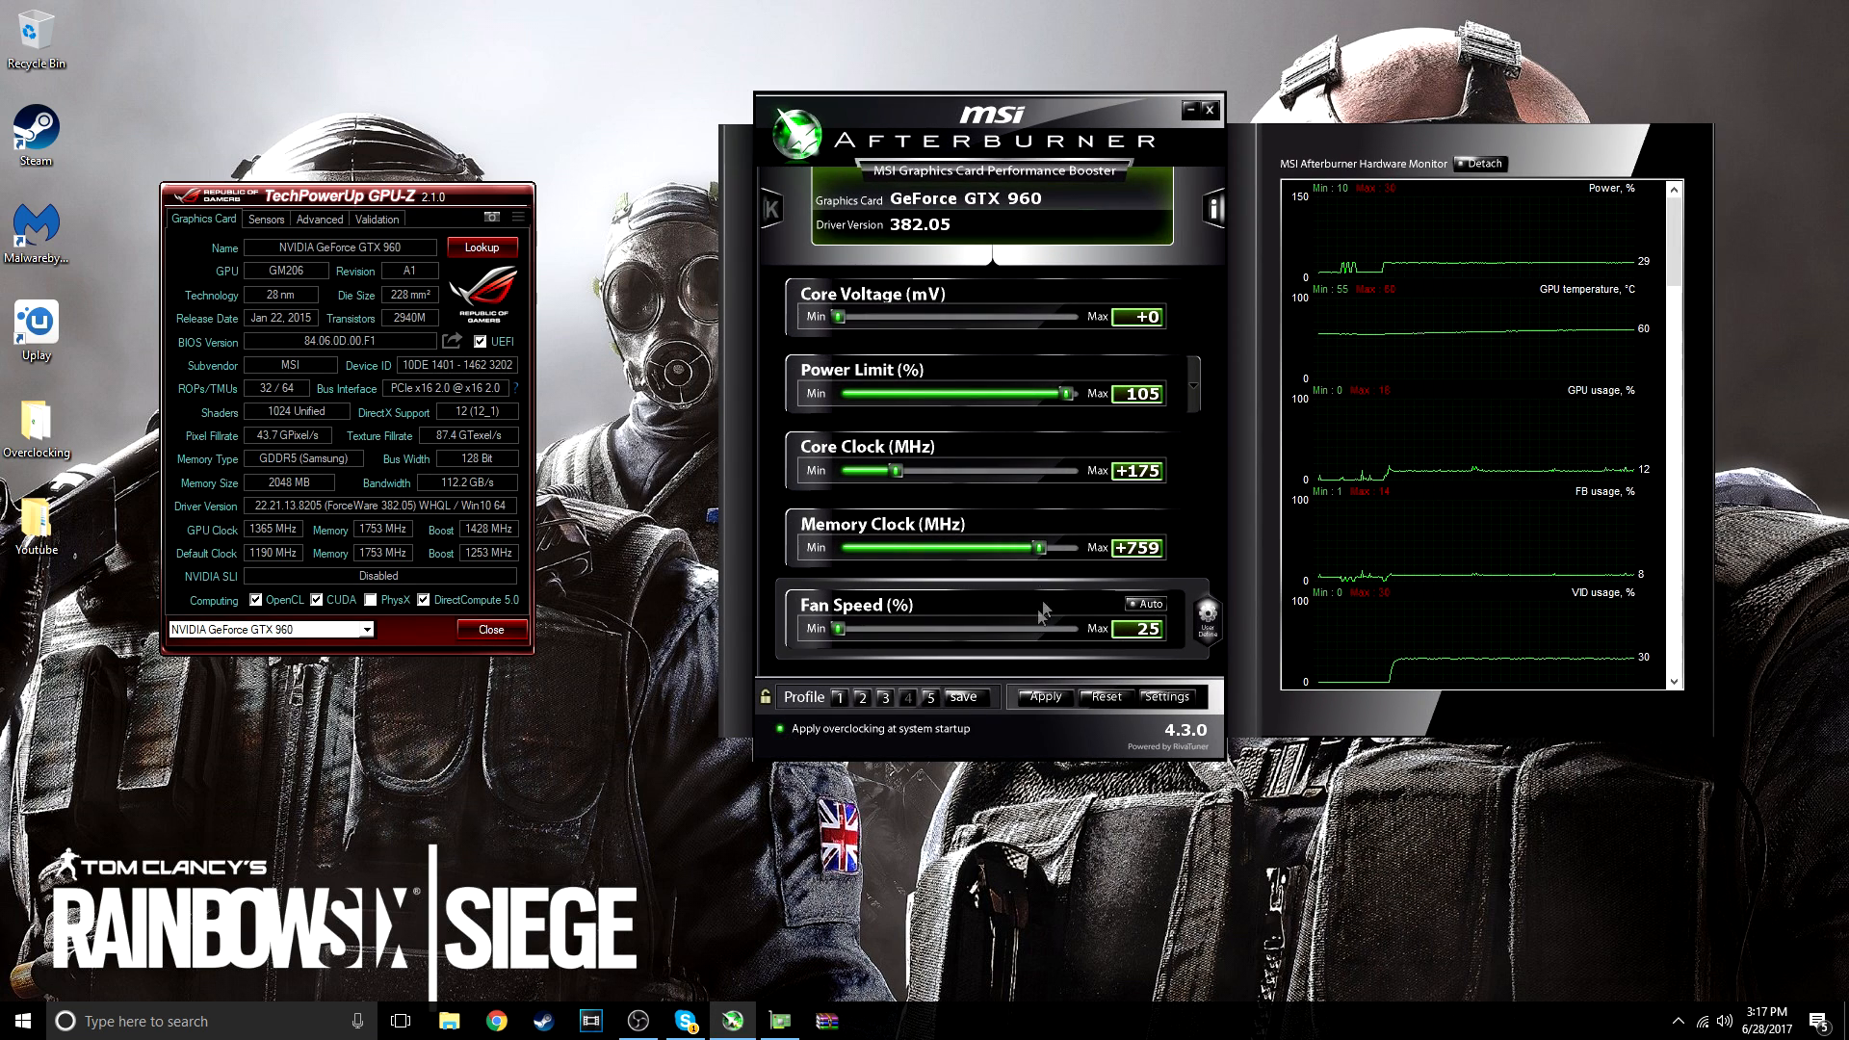
left_click(1046, 697)
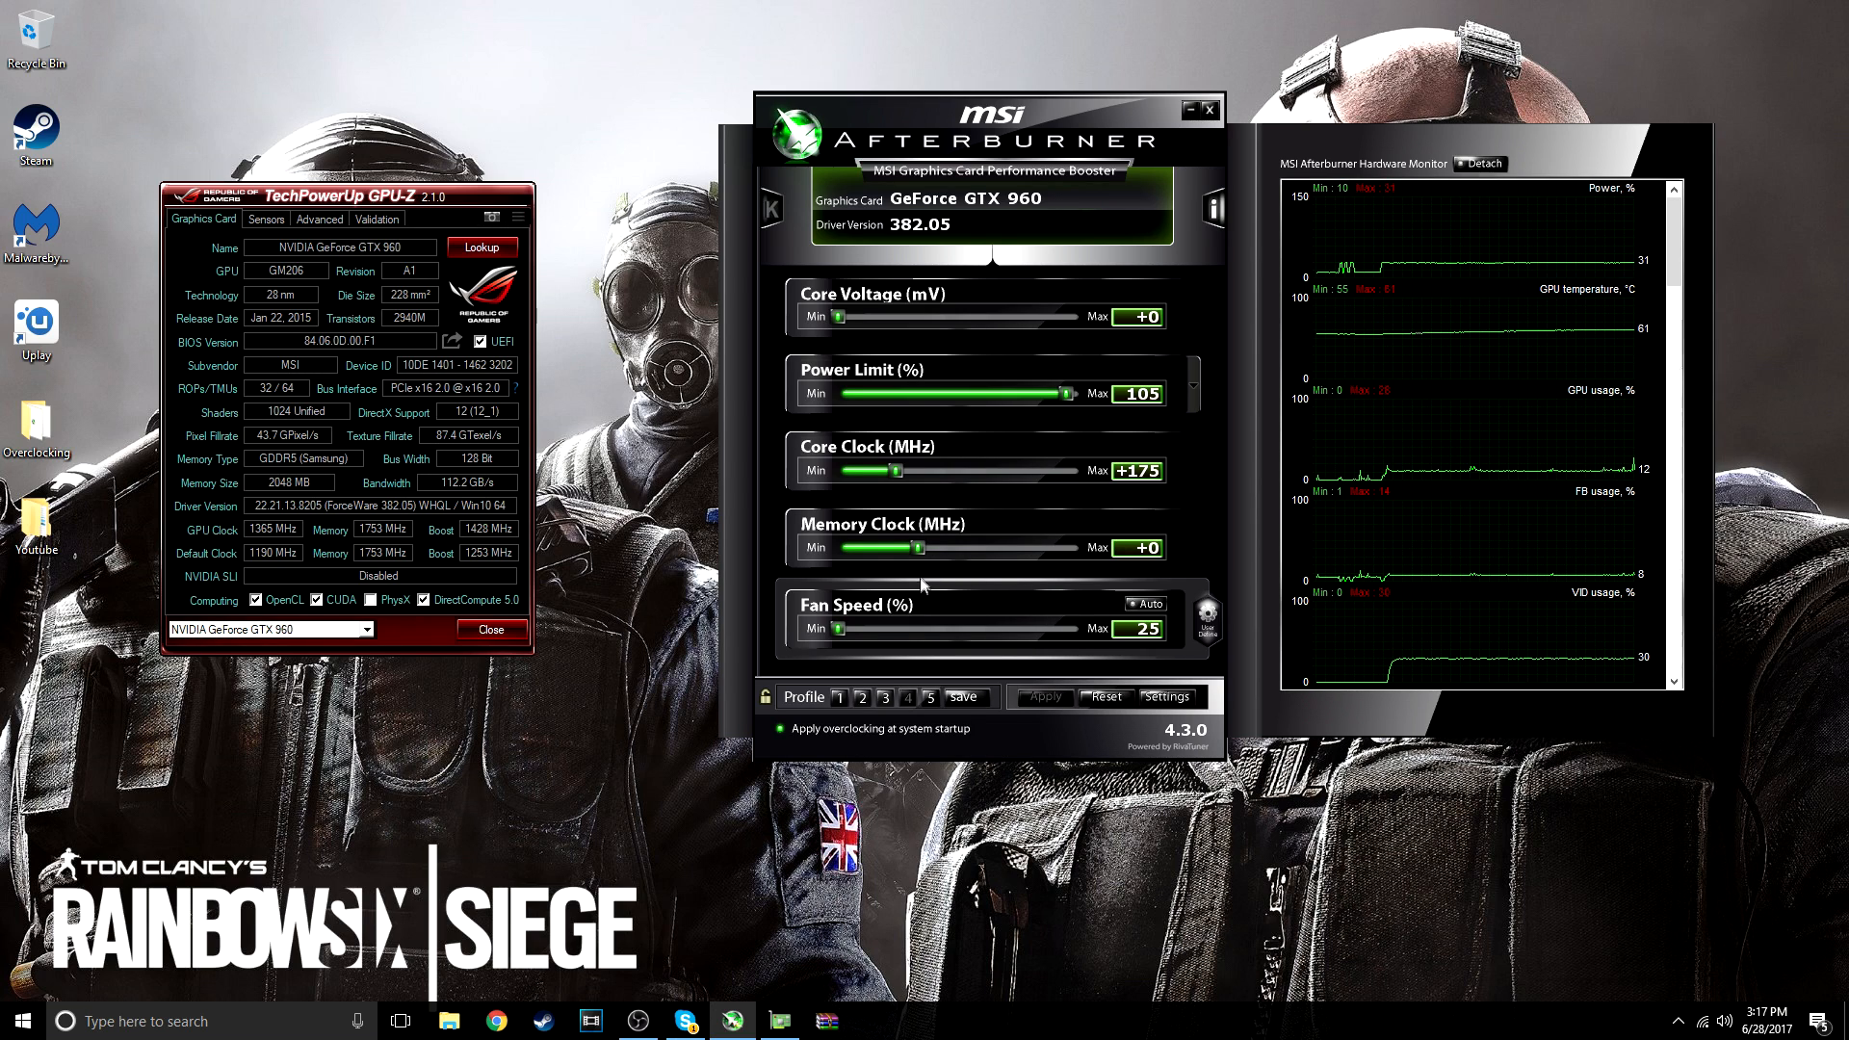
left_click_drag(933, 235, 821, 225)
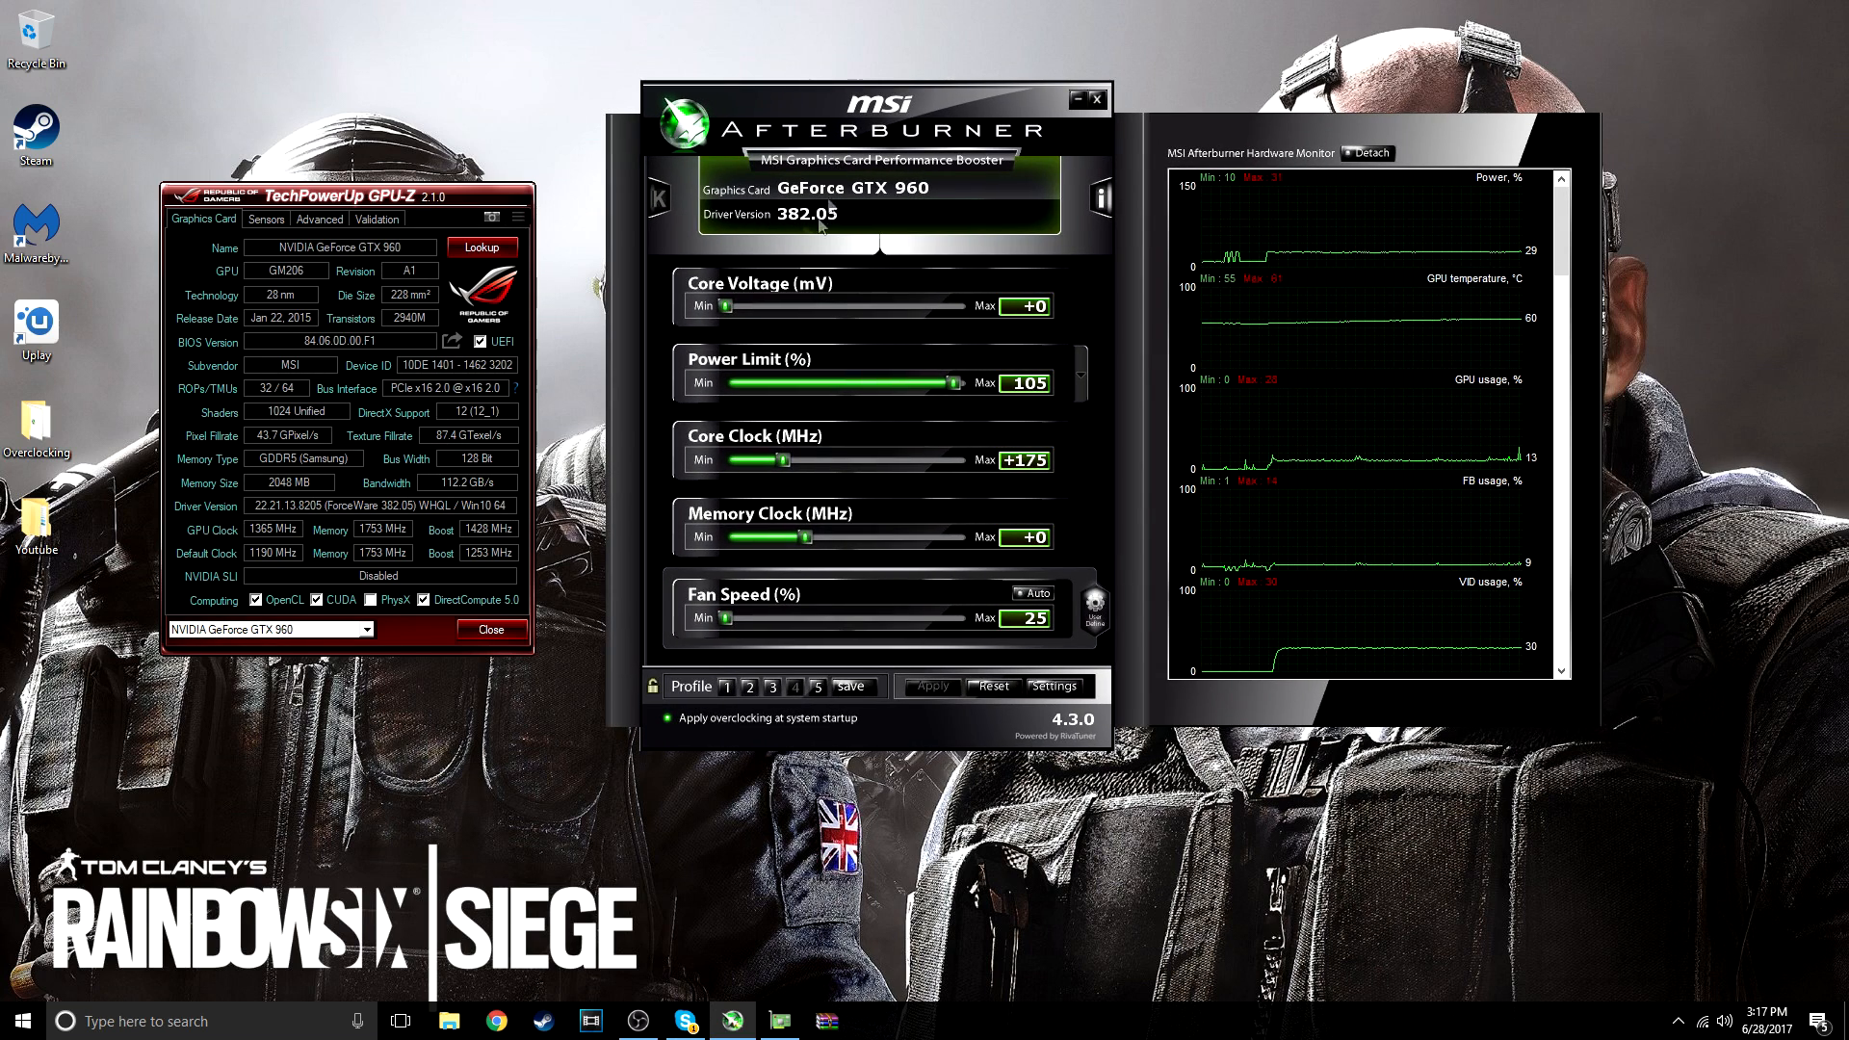